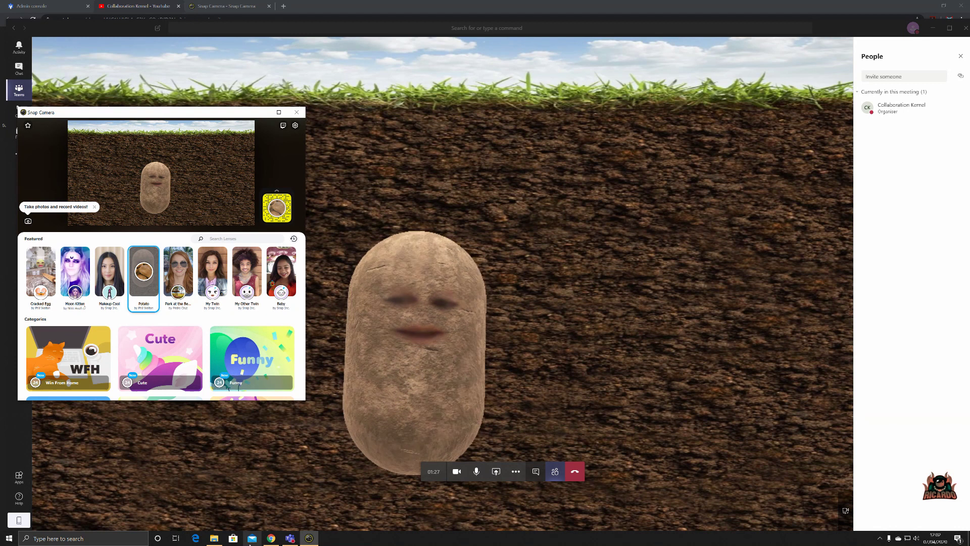
Bring Chrome forward and go to the Snap Camera website's Download page with the licence agreement
left_click(271, 539)
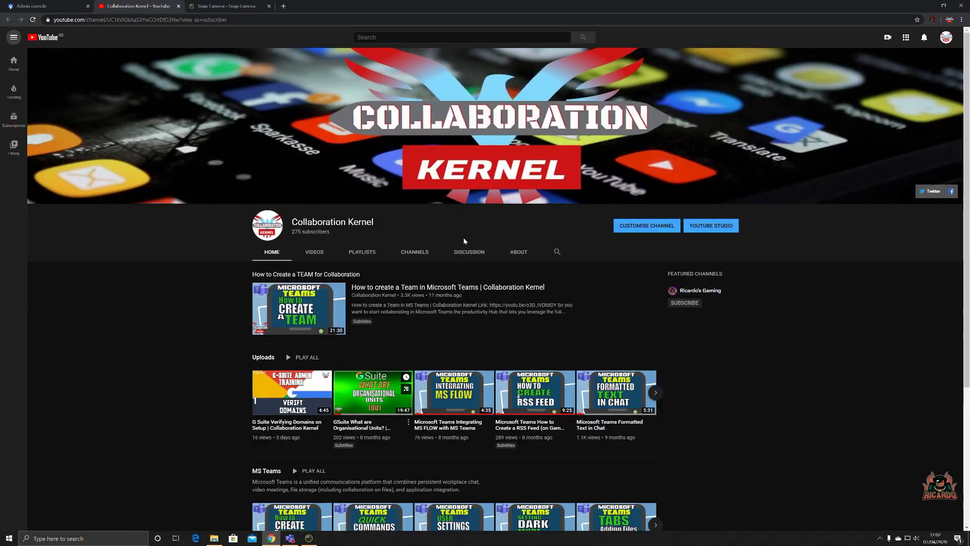
left_click(225, 6)
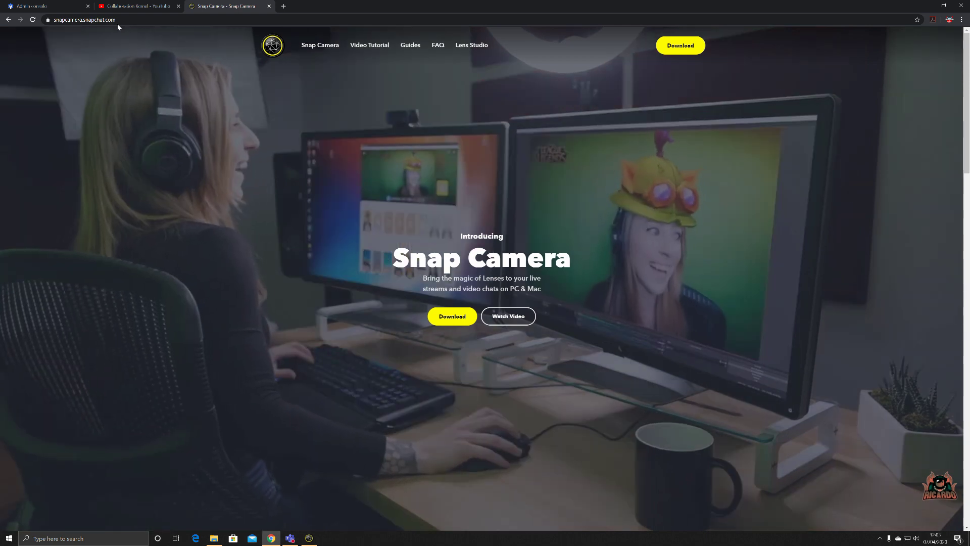
left_click(452, 316)
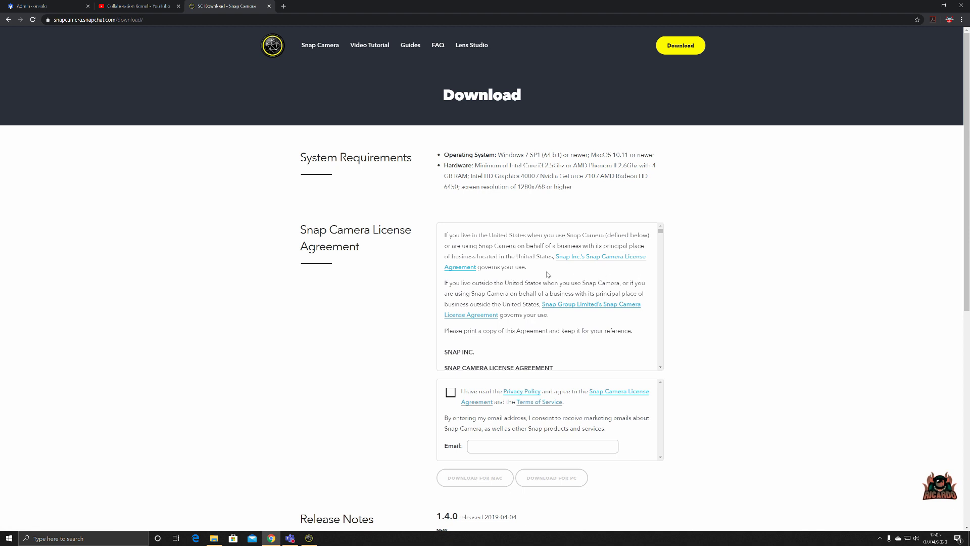
Read through the licence agreement and tick the Privacy Policy, licence and Terms of Service checkbox
scroll(561, 311, "down", 10)
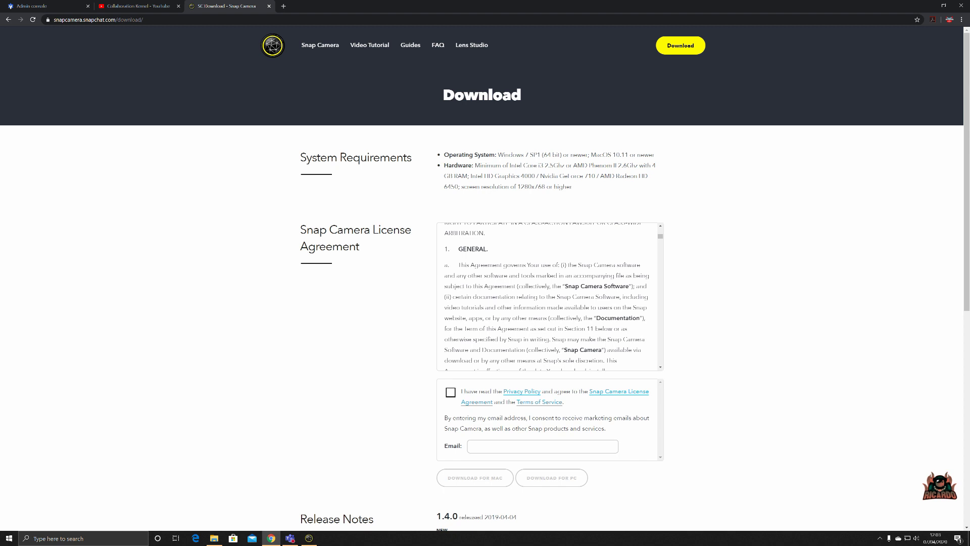
scroll(550, 316, "up", 5)
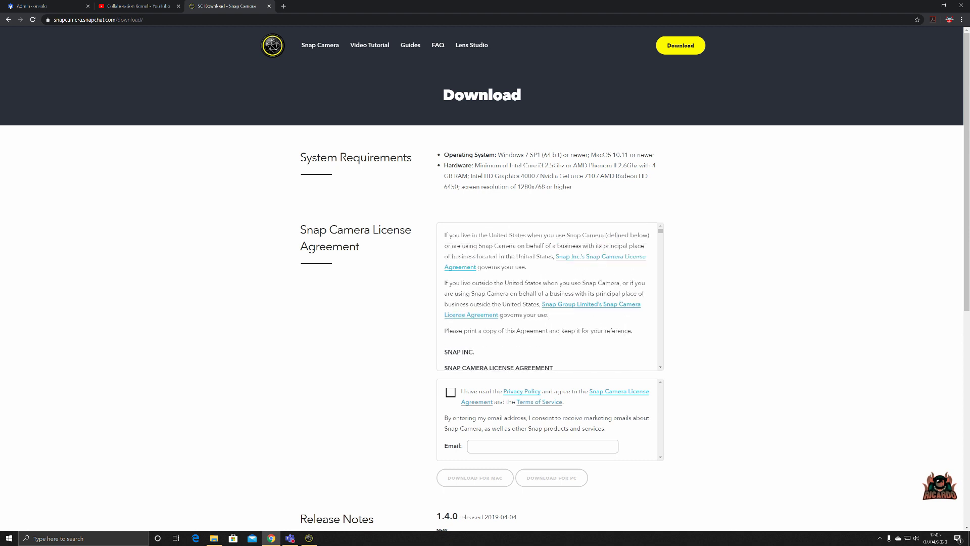
left_click(451, 392)
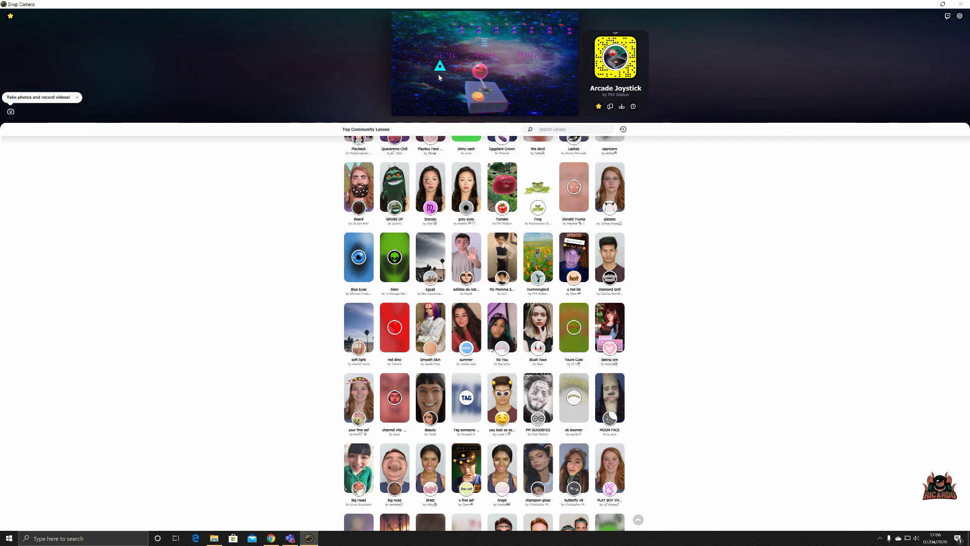
Try the Tomato and GRUBS UP lenses, then settle on the Beard lens
scroll(521, 215, "up", 3)
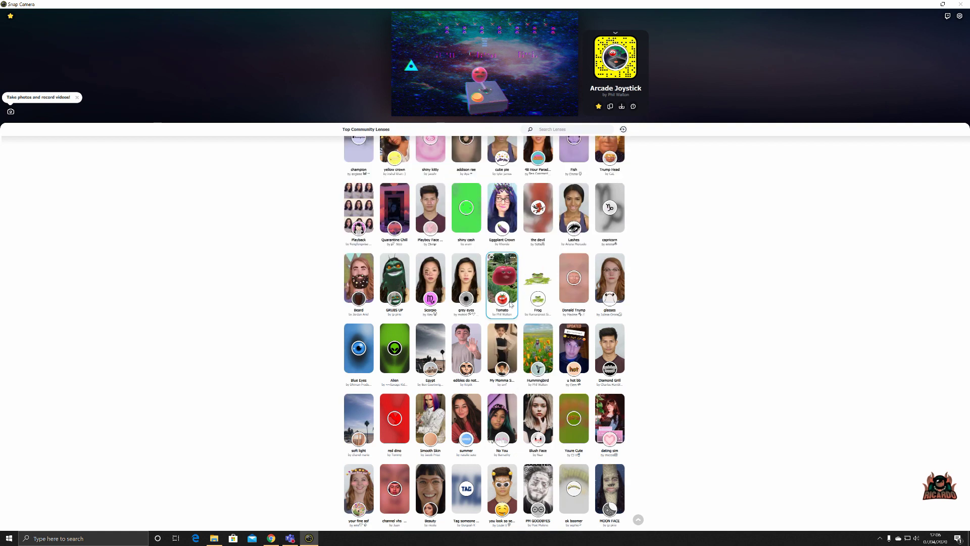
left_click(507, 304)
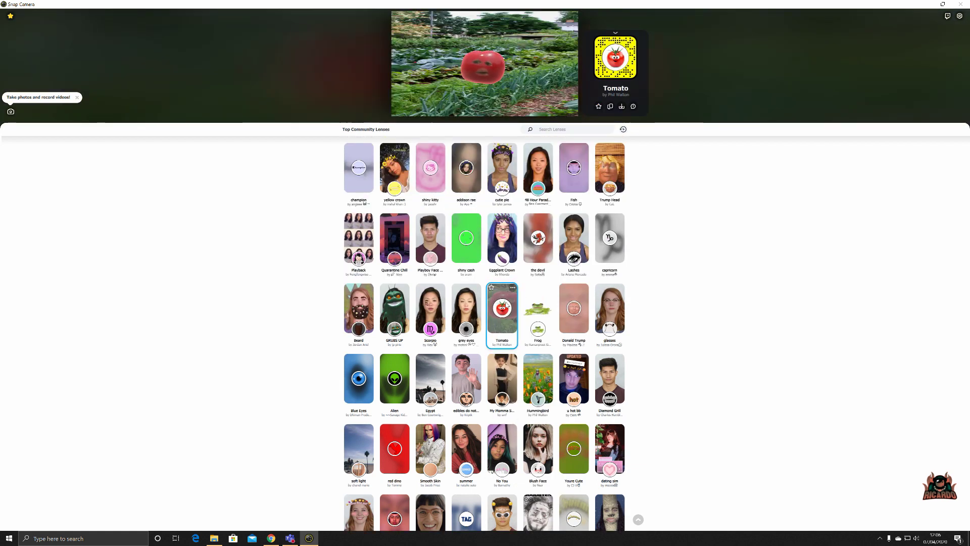
left_click(394, 308)
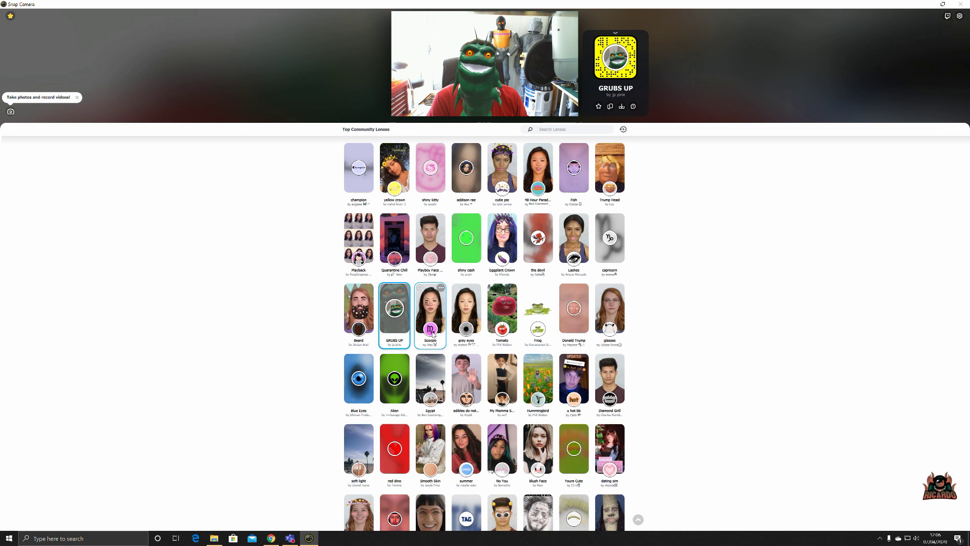
left_click(368, 307)
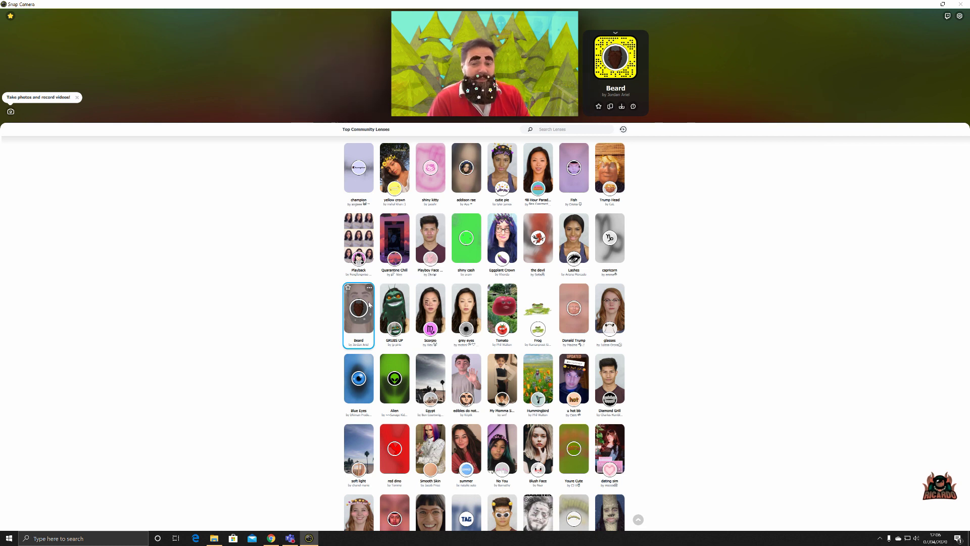
Alt+Tab back to the Teams meeting showing the Beard lens and open the top-right profile menu
key("alt+Tab")
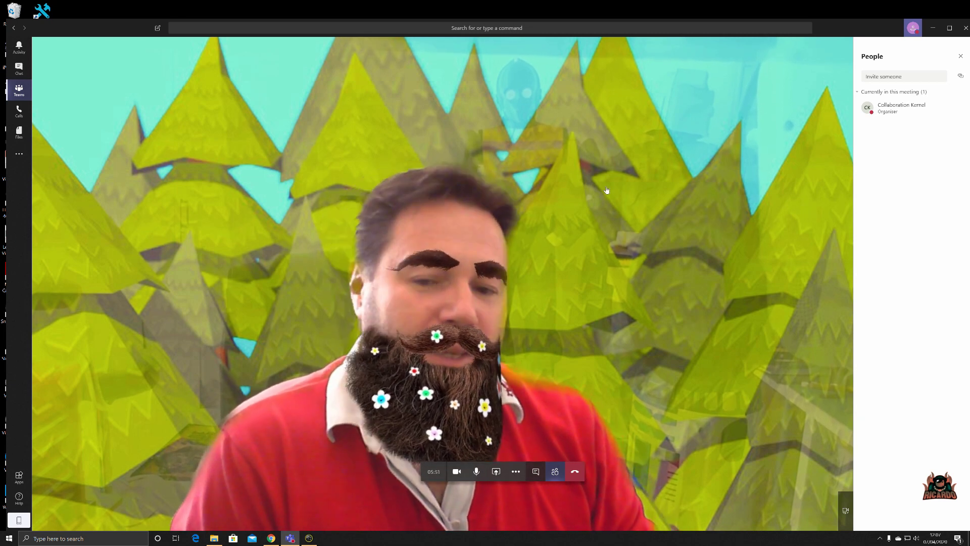
left_click(912, 29)
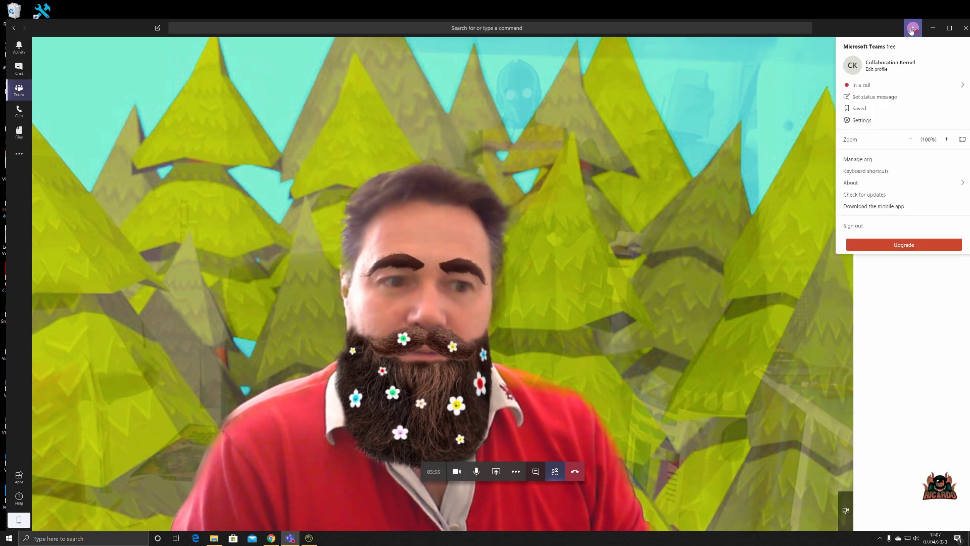
In Settings > Devices, change the Camera to Microsoft LifeCam Cinema
left_click(857, 122)
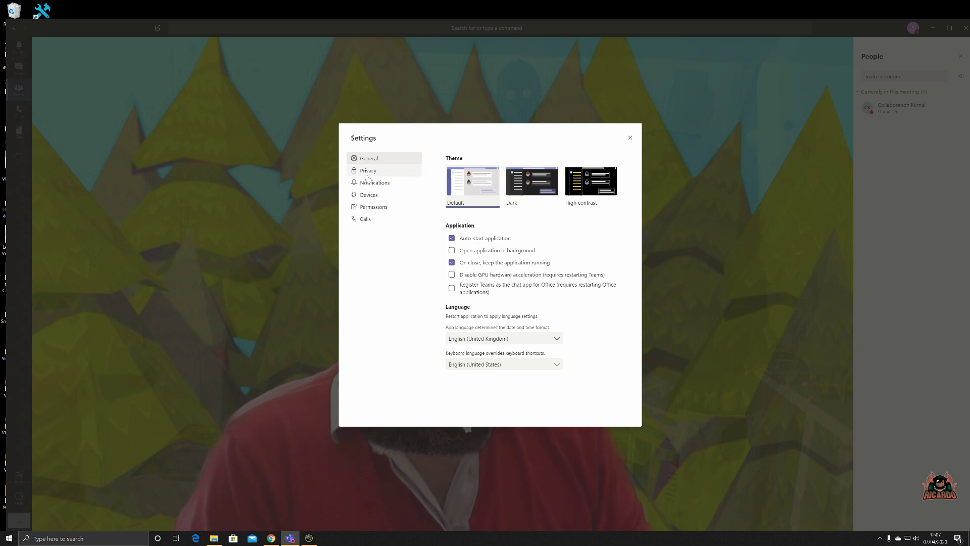
left_click(375, 197)
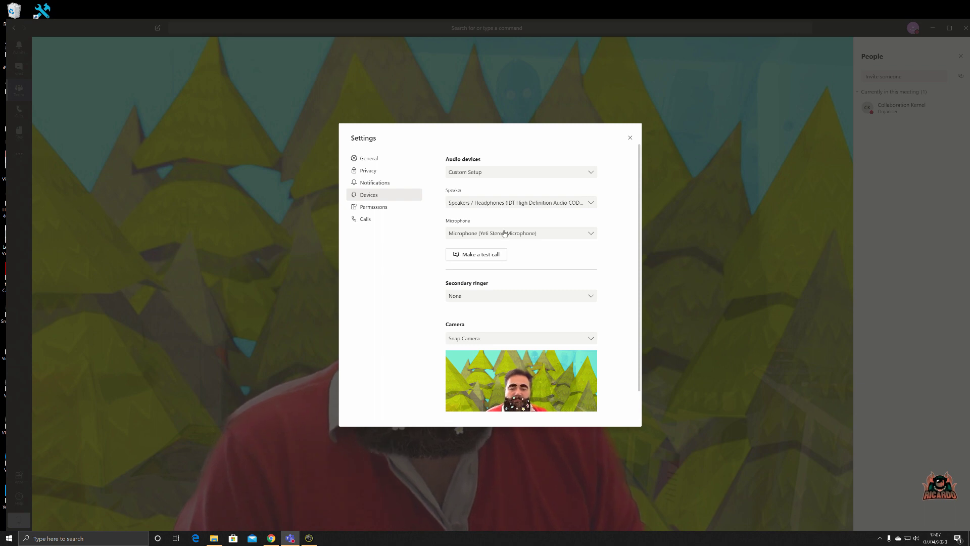
scroll(590, 267, "down", 1)
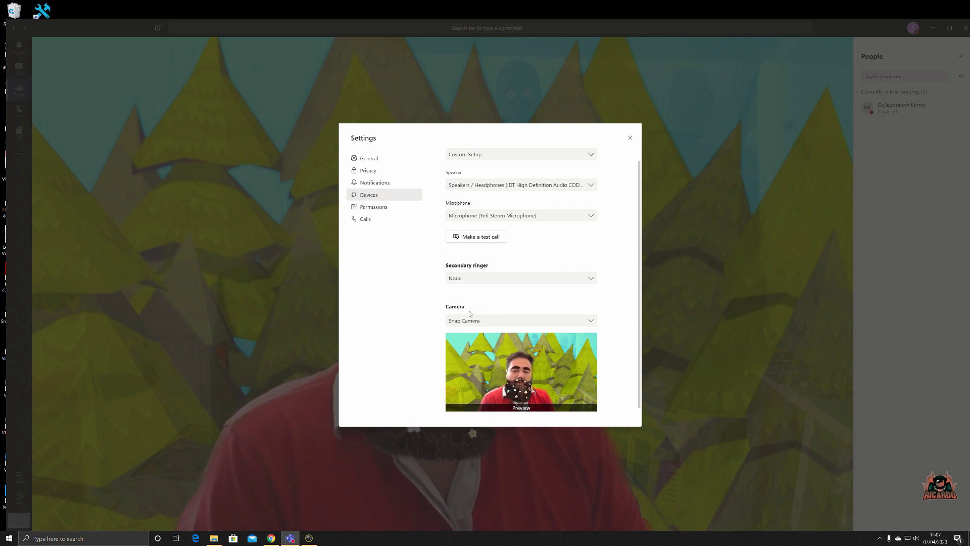
left_click(595, 320)
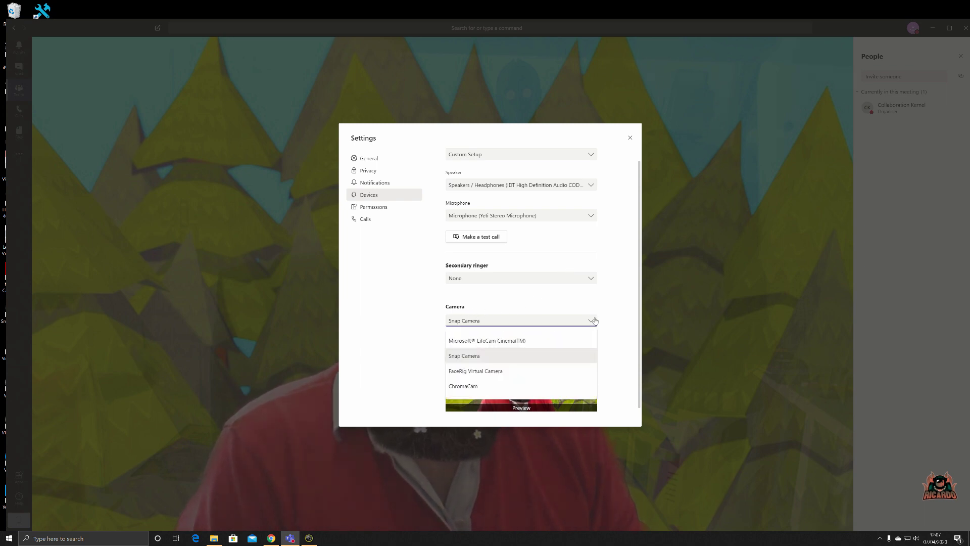
left_click(526, 344)
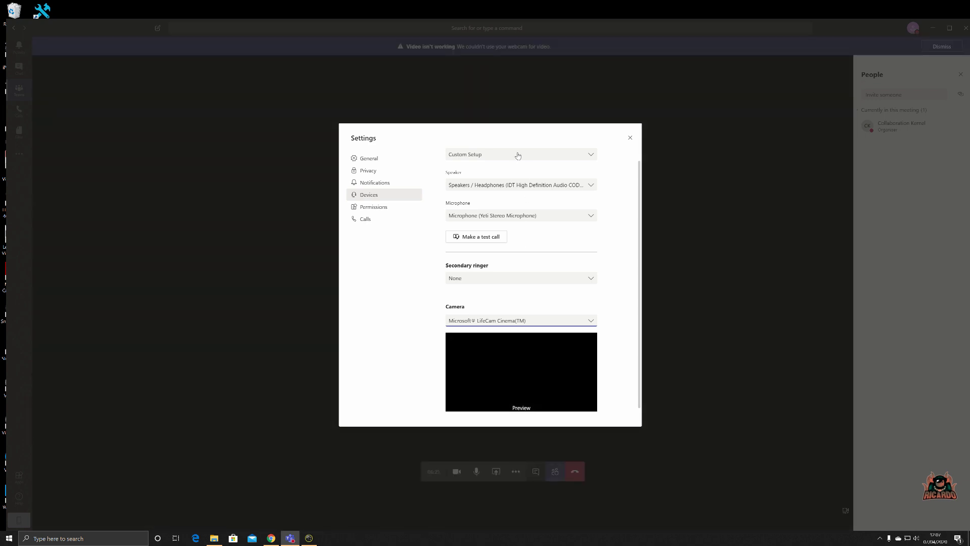
Close Settings, turn off the video and leave the meeting
left_click(630, 138)
left_click(463, 469)
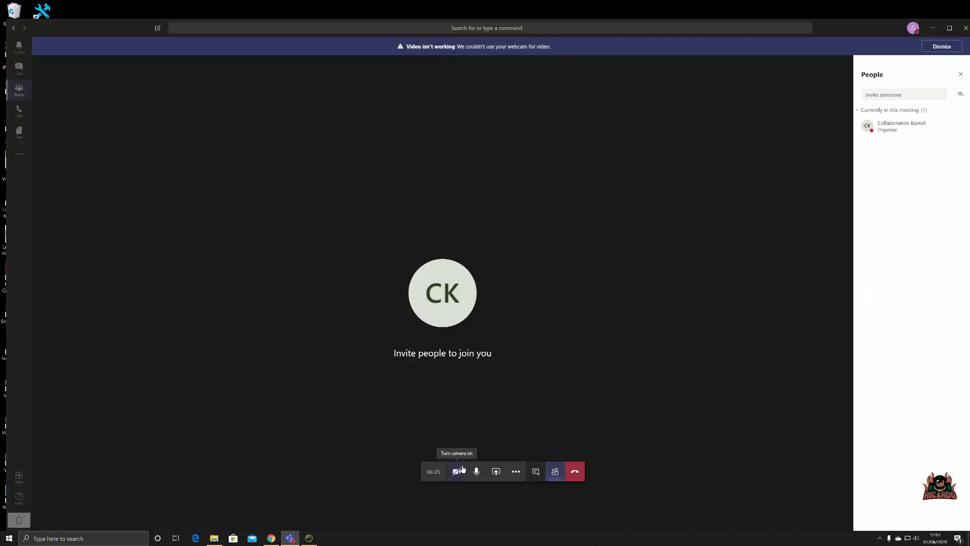
left_click(567, 470)
In Settings > Devices, set the Camera back to Snap Camera
left_click(913, 28)
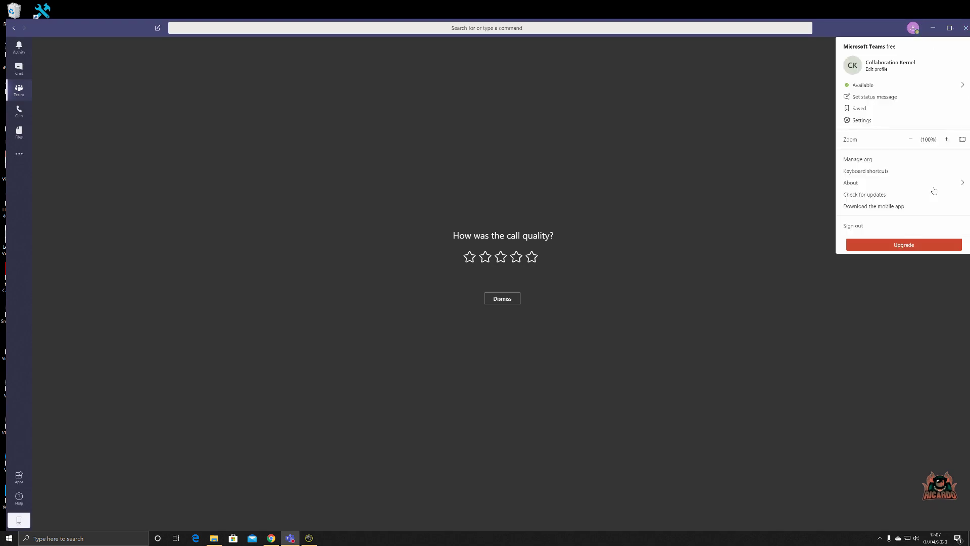
left_click(734, 140)
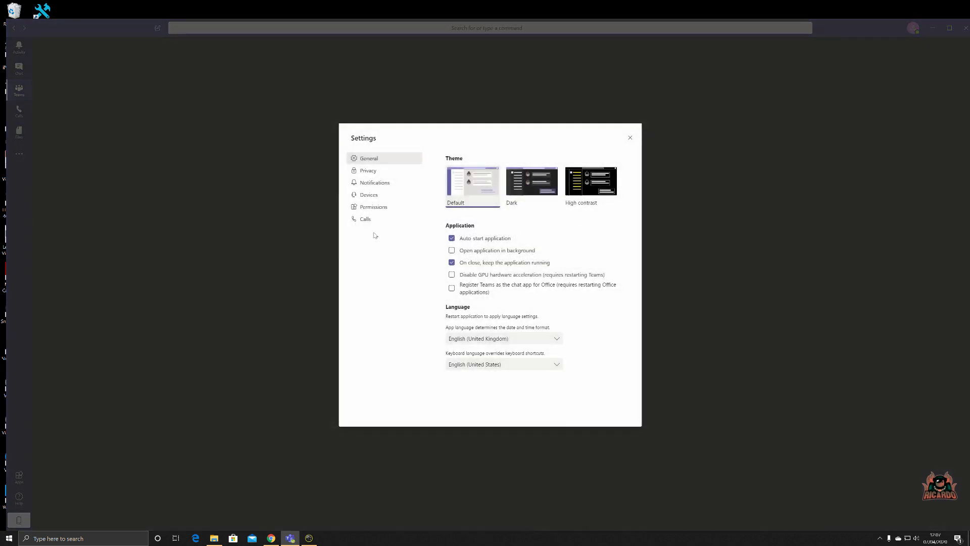
left_click(369, 195)
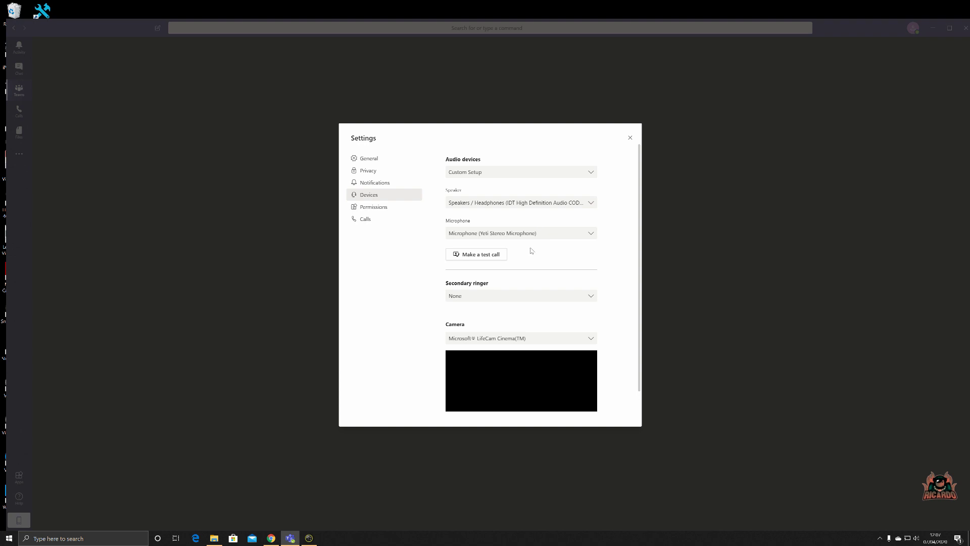
left_click(593, 341)
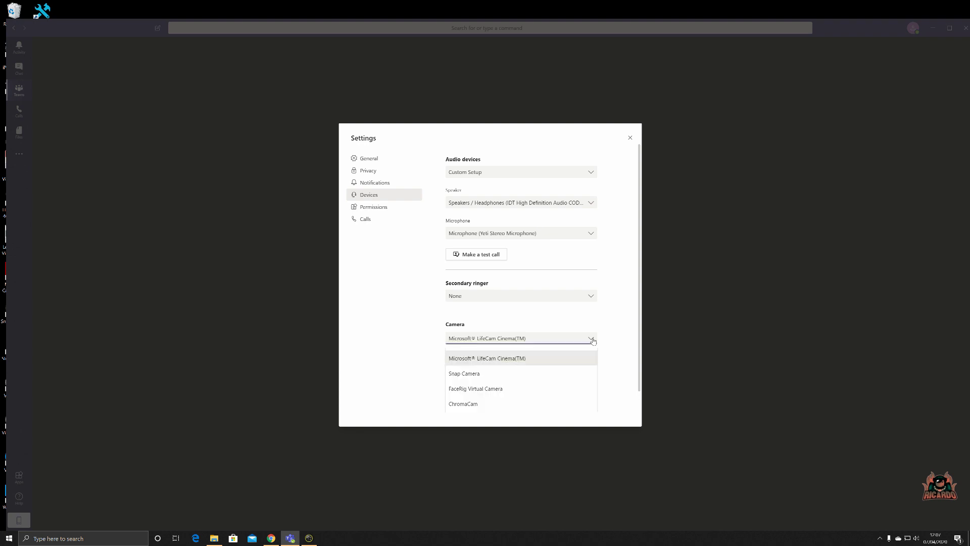
left_click(550, 360)
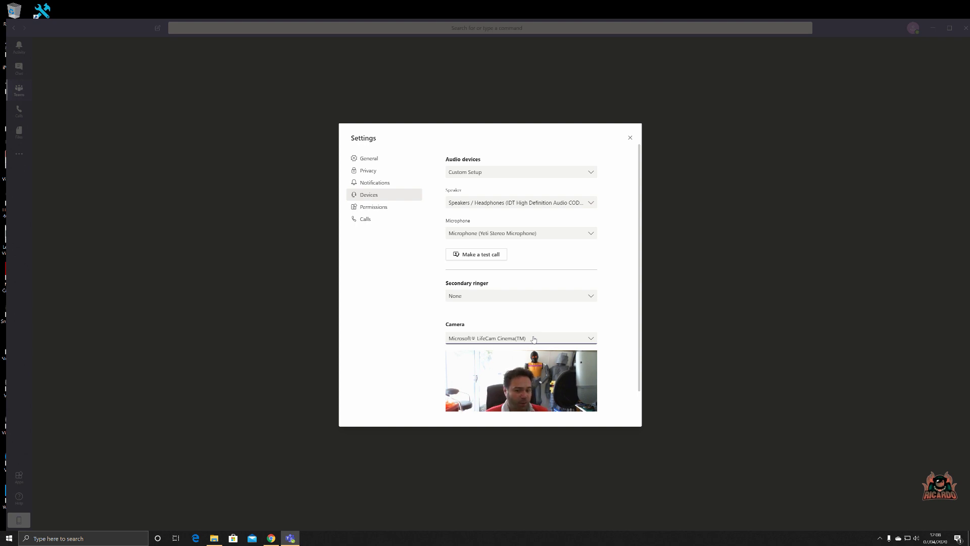
left_click(537, 339)
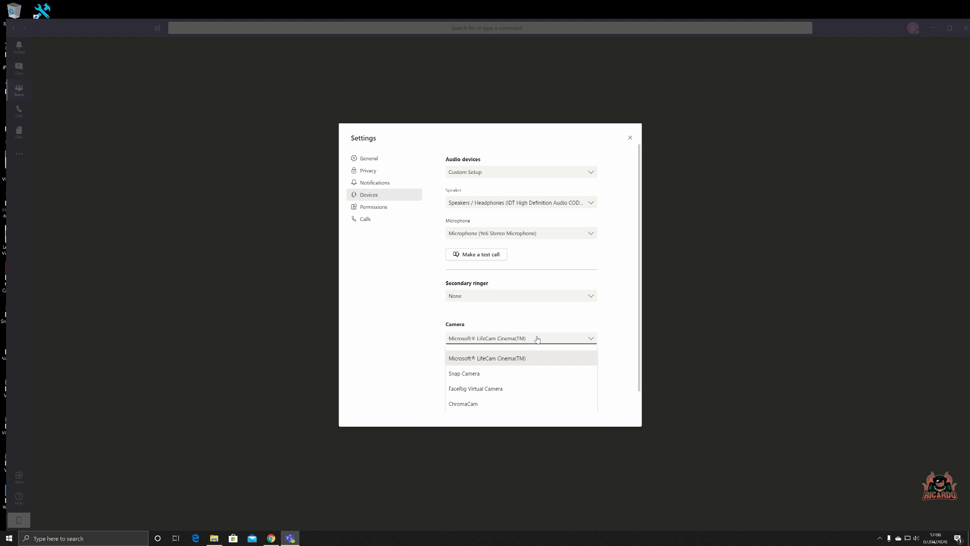
left_click(488, 373)
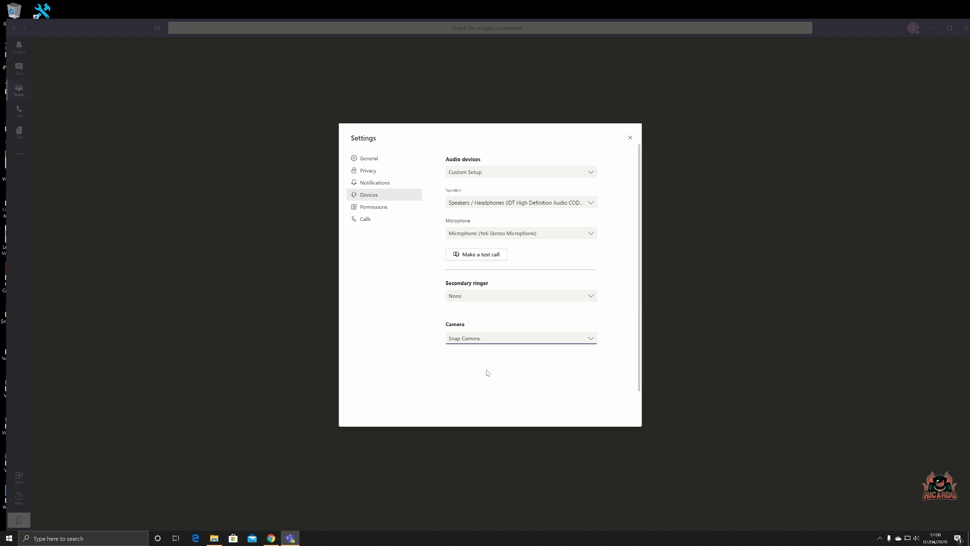
Close Settings and start a Meet now instant meeting from the General channel
left_click(633, 140)
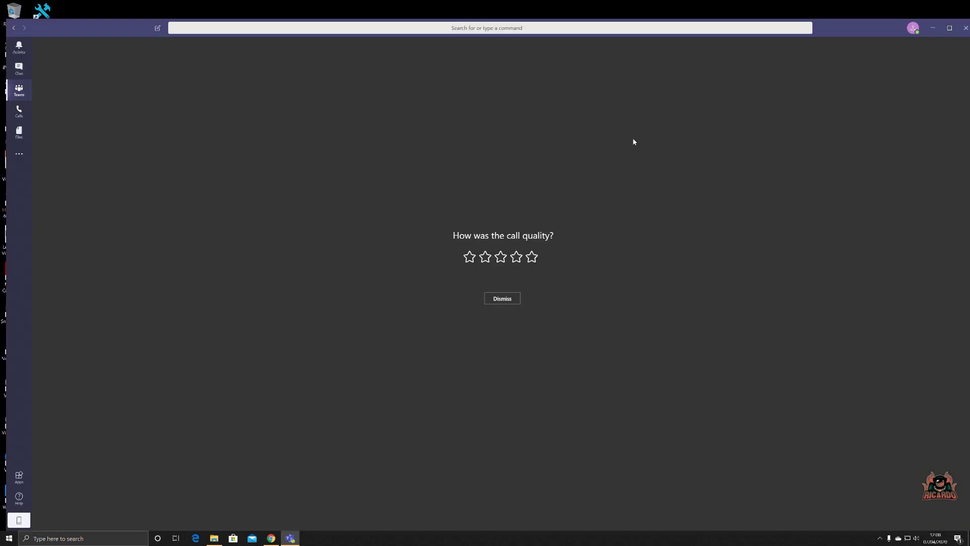
left_click(16, 94)
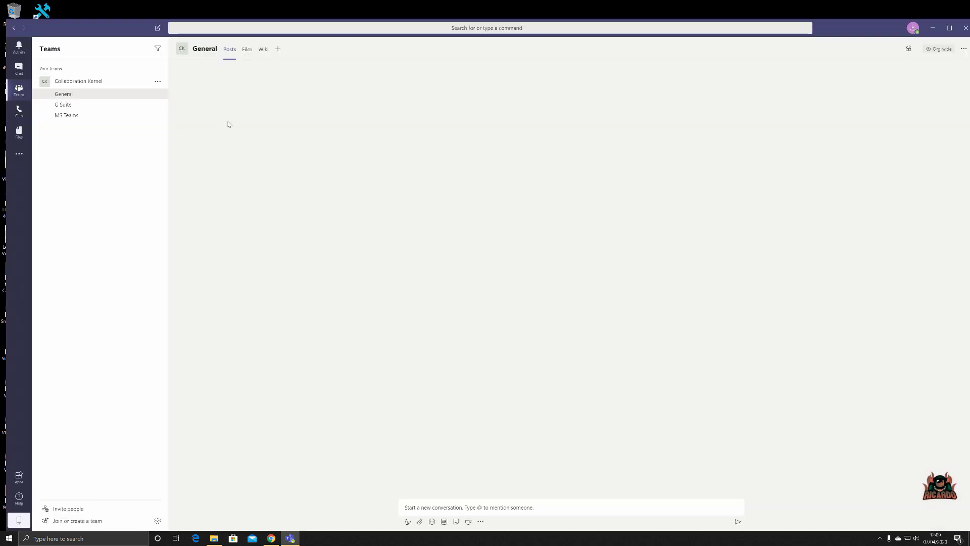
left_click(468, 521)
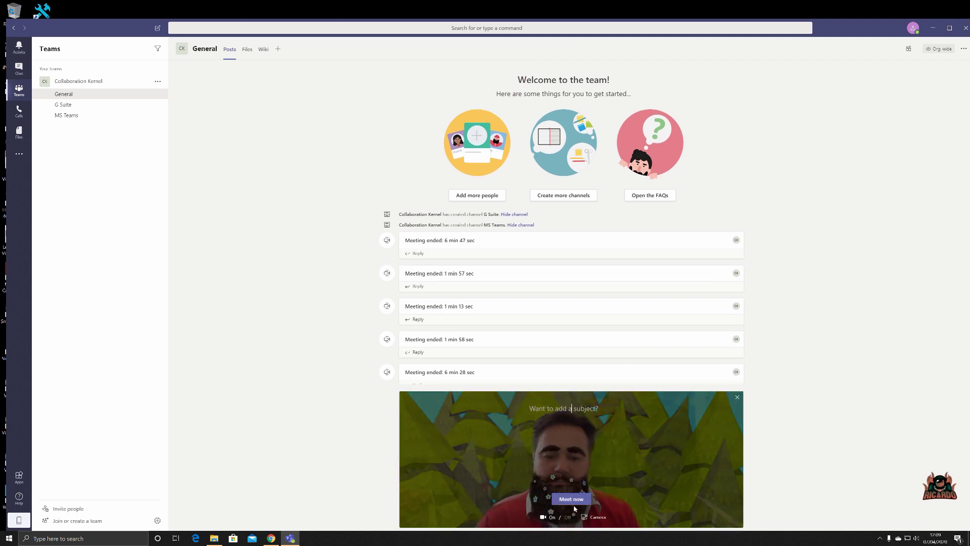
left_click(572, 500)
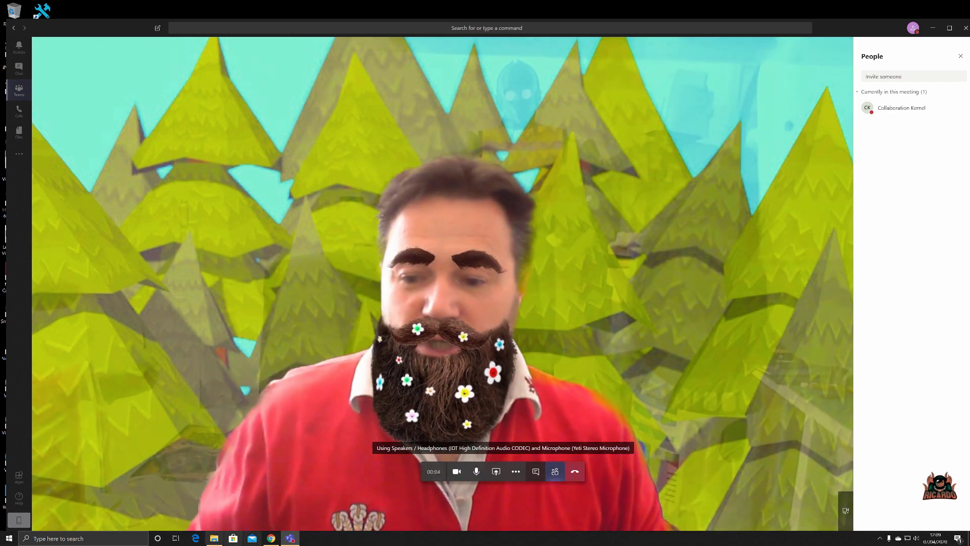
left_click(58, 538)
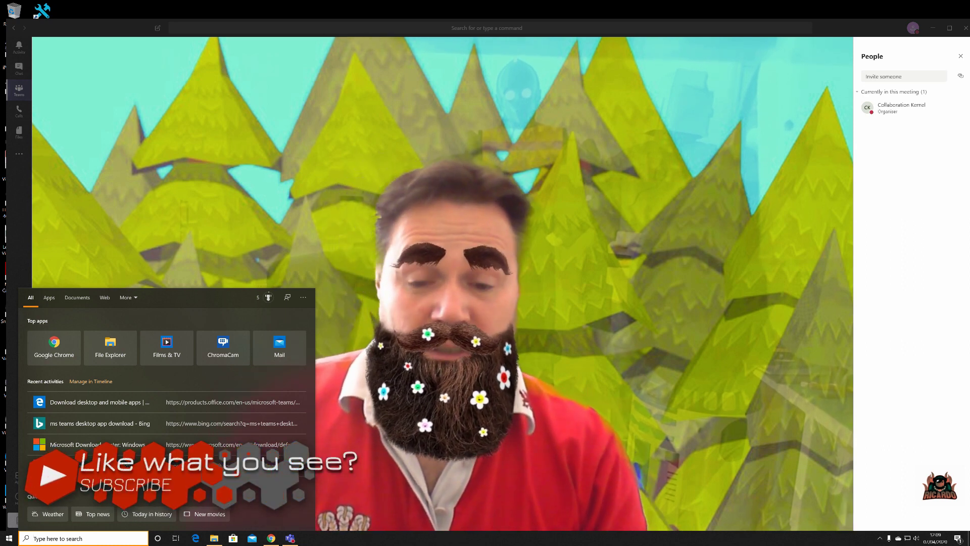
Launch Snap Camera from a 'sanp' taskbar search, apply the Alien lens, then switch it off
type("sanp")
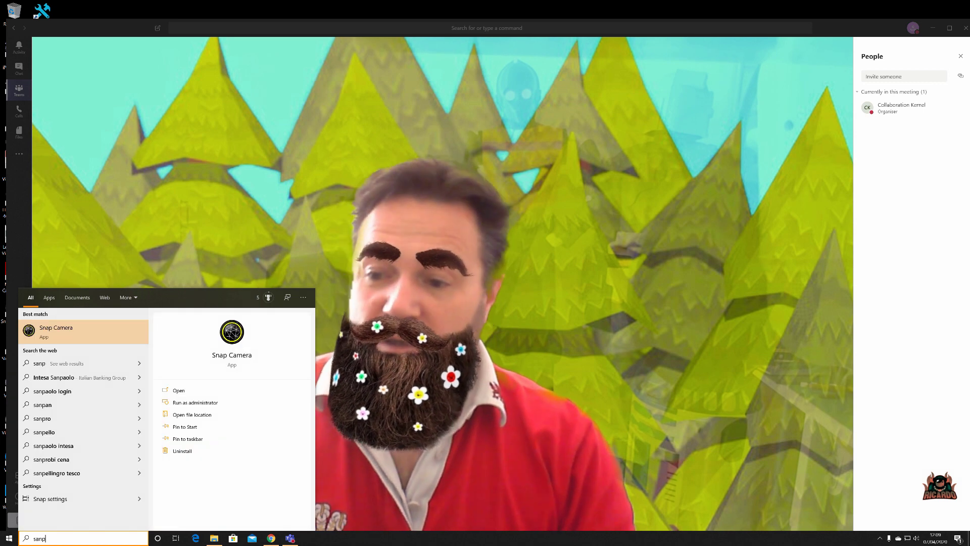
key("Return")
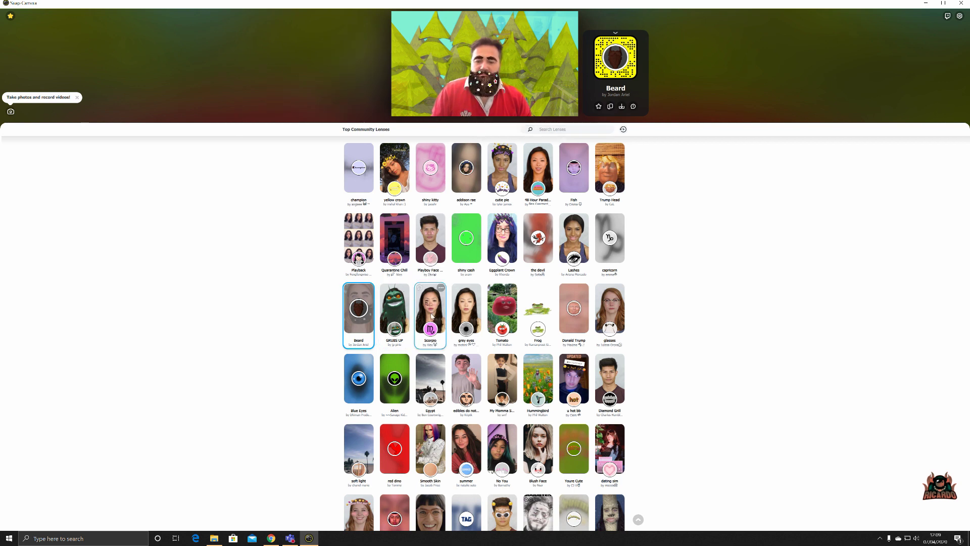
scroll(432, 317, "down", 3)
left_click(385, 275)
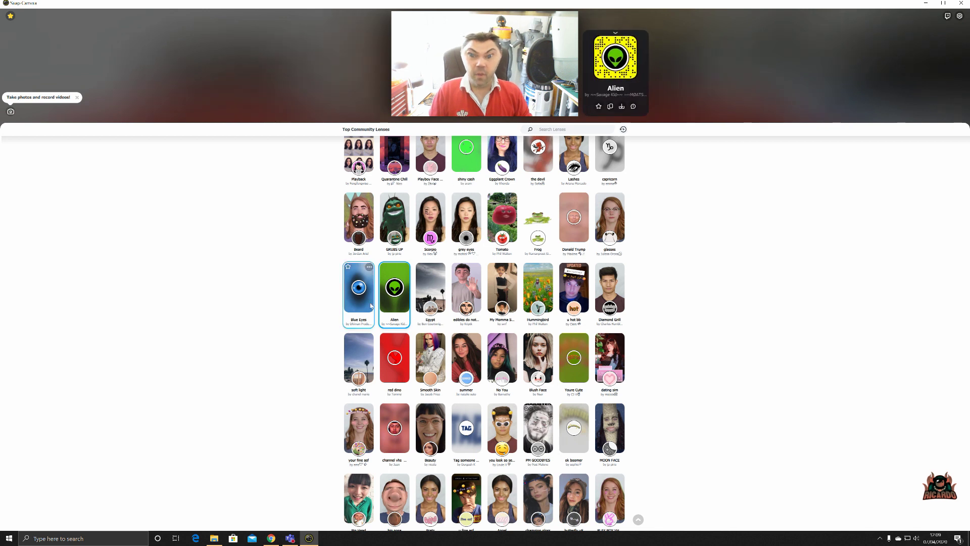
left_click(393, 292)
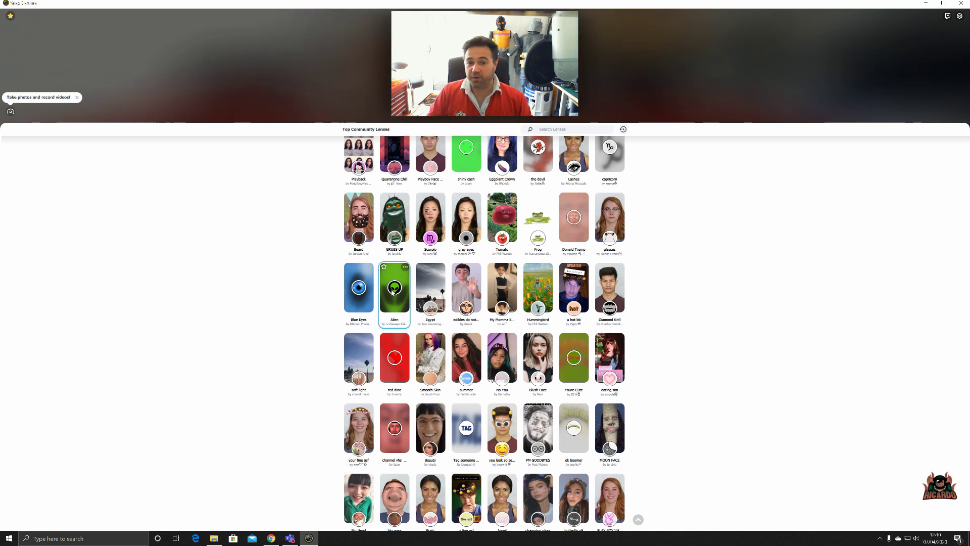
Apply the Tomato lens, giving a red tomato face against a garden backdrop
left_click(504, 221)
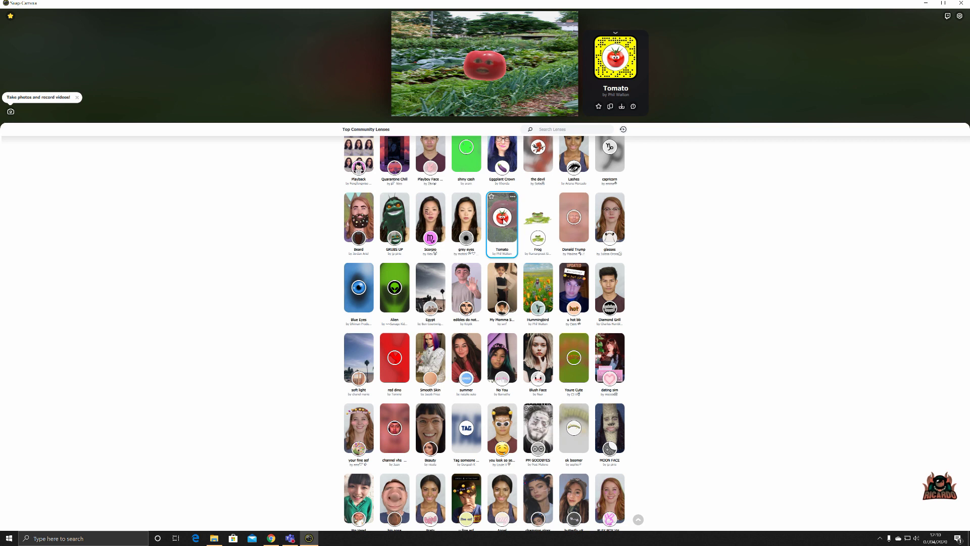